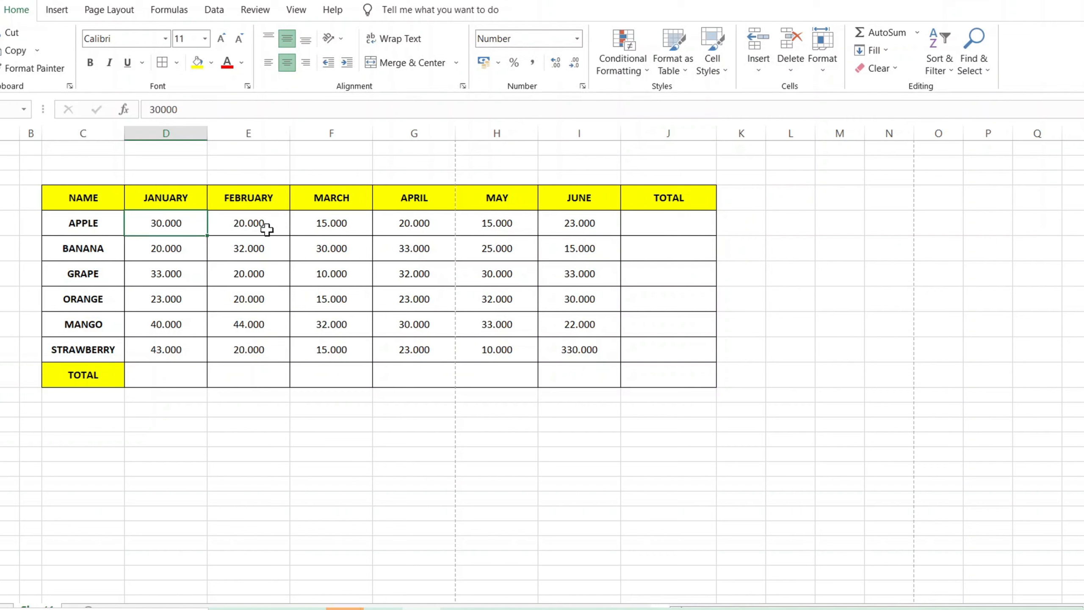
{"action": "left_click", "coordinate": [265, 226]}
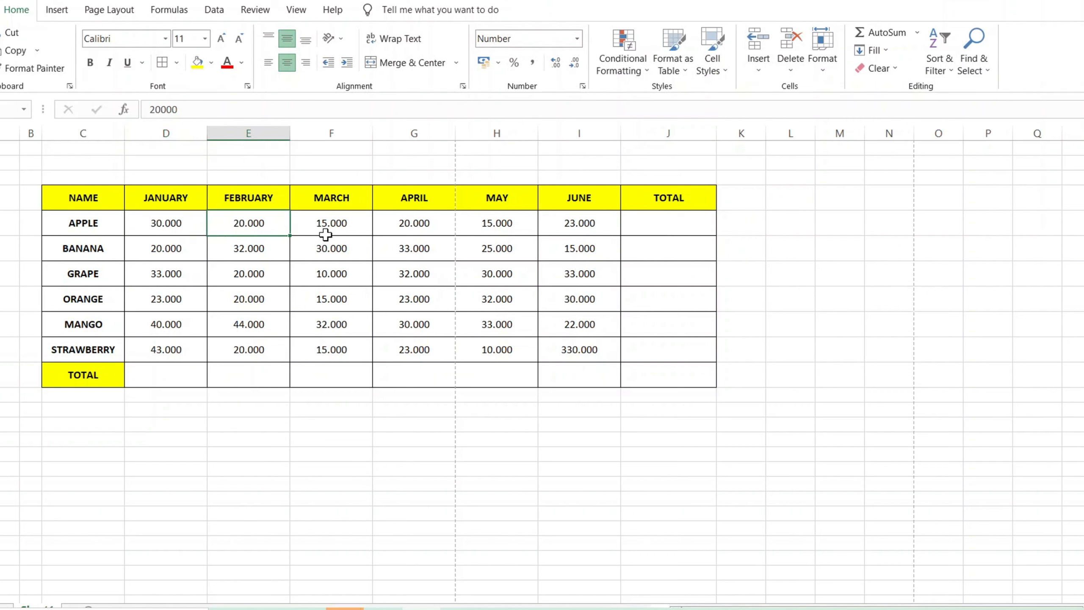
{"action": "left_click_drag", "start_coordinate": [15, 223], "coordinate": [618, 226]}
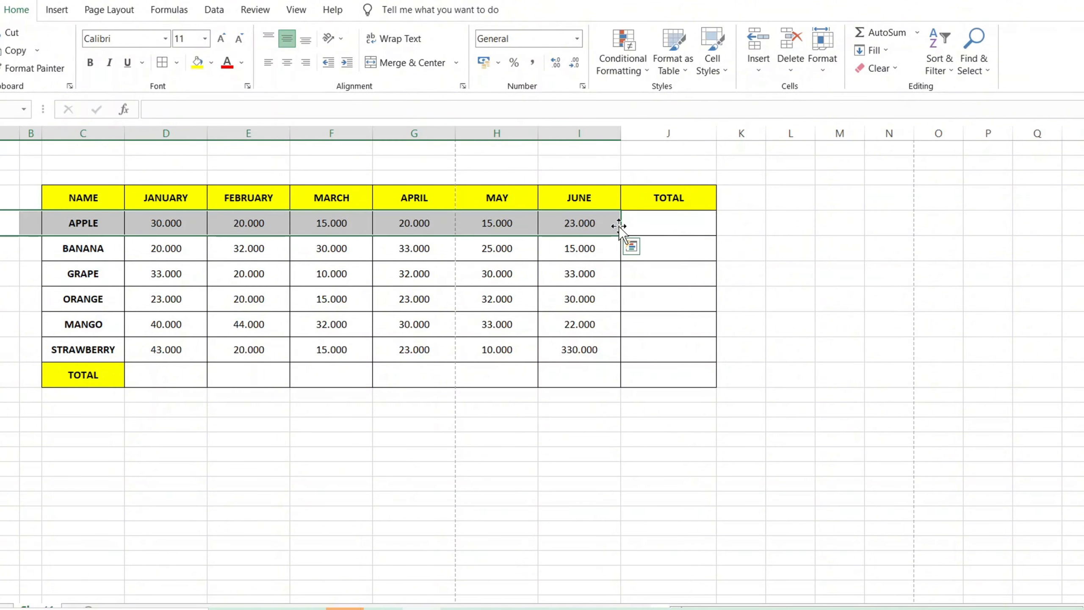
Enter a formula in J5 that adds the six monthly APPLE cells individually: =D5+E5+F5+G5+H5+I5.
{"action": "double_click", "coordinate": [638, 227]}
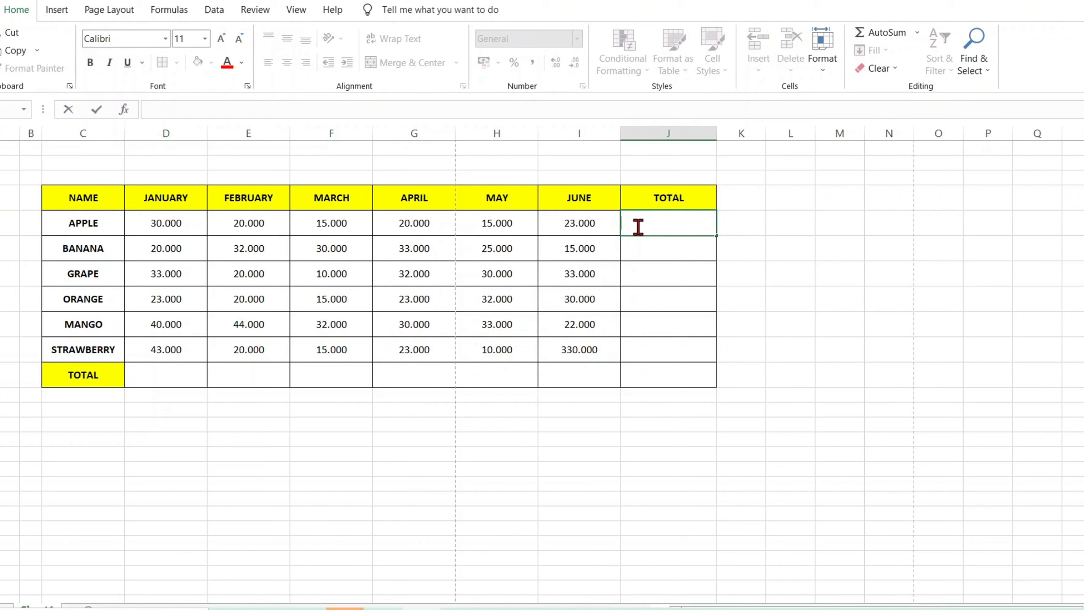
{"action": "type", "text": "="}
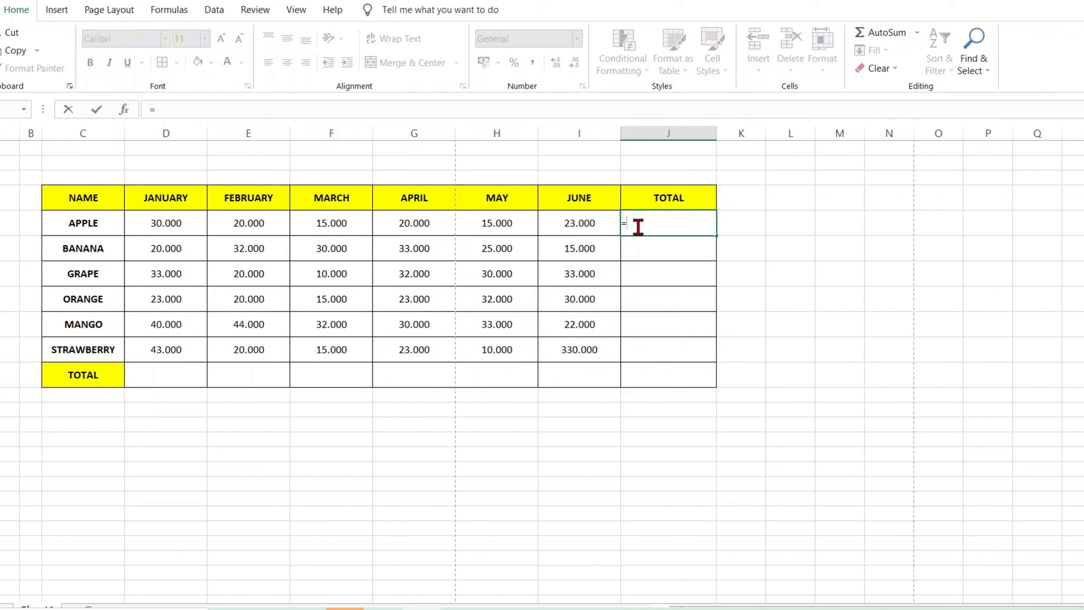
{"action": "left_click", "coordinate": [174, 230]}
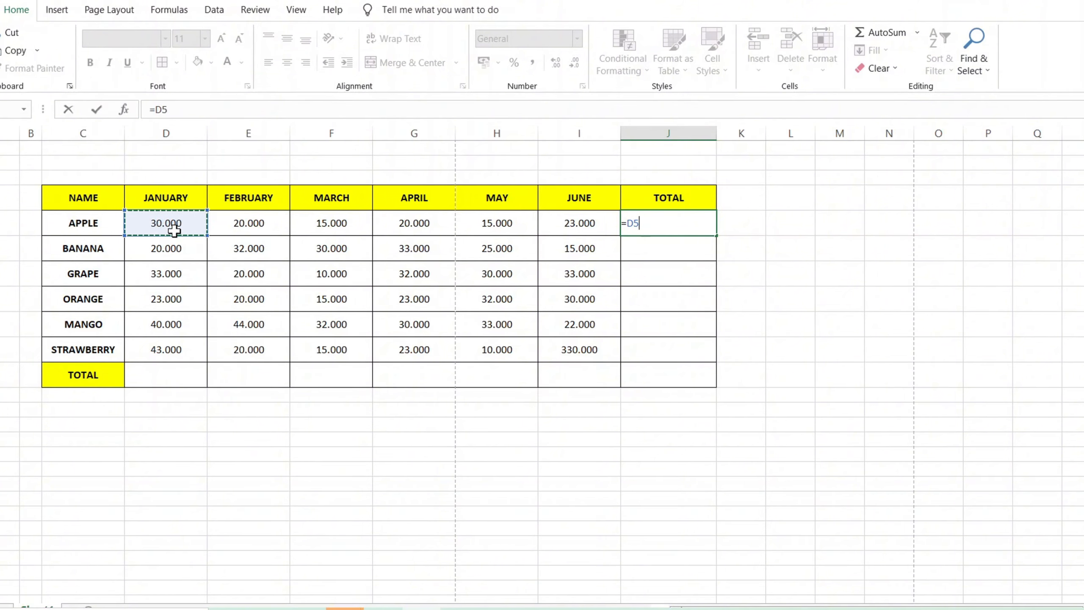
{"action": "type", "text": "+"}
{"action": "left_click", "coordinate": [255, 235]}
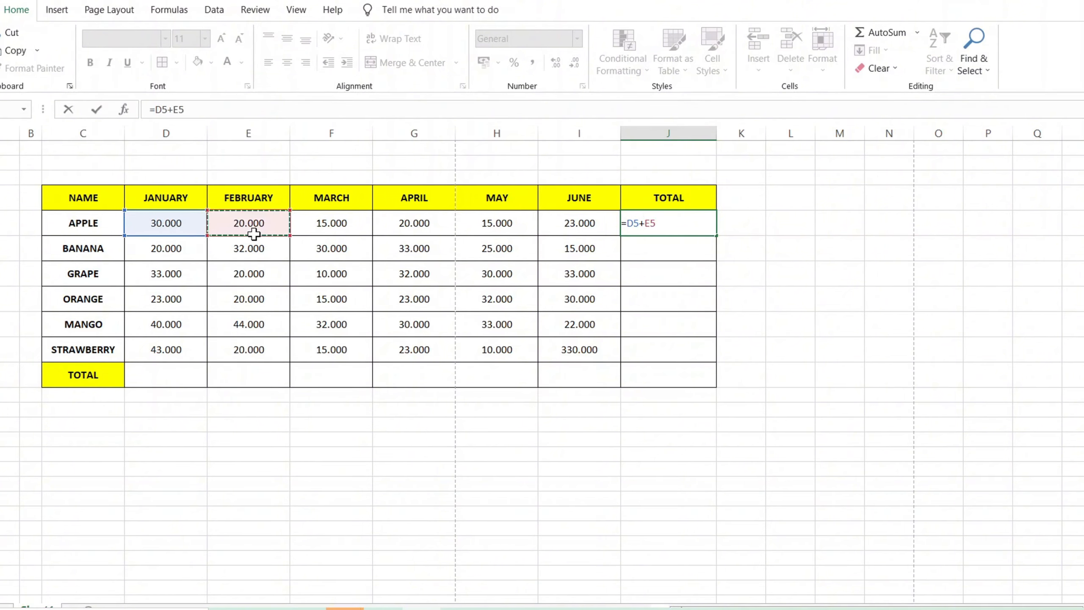
{"action": "type", "text": "+"}
{"action": "left_click", "coordinate": [323, 225]}
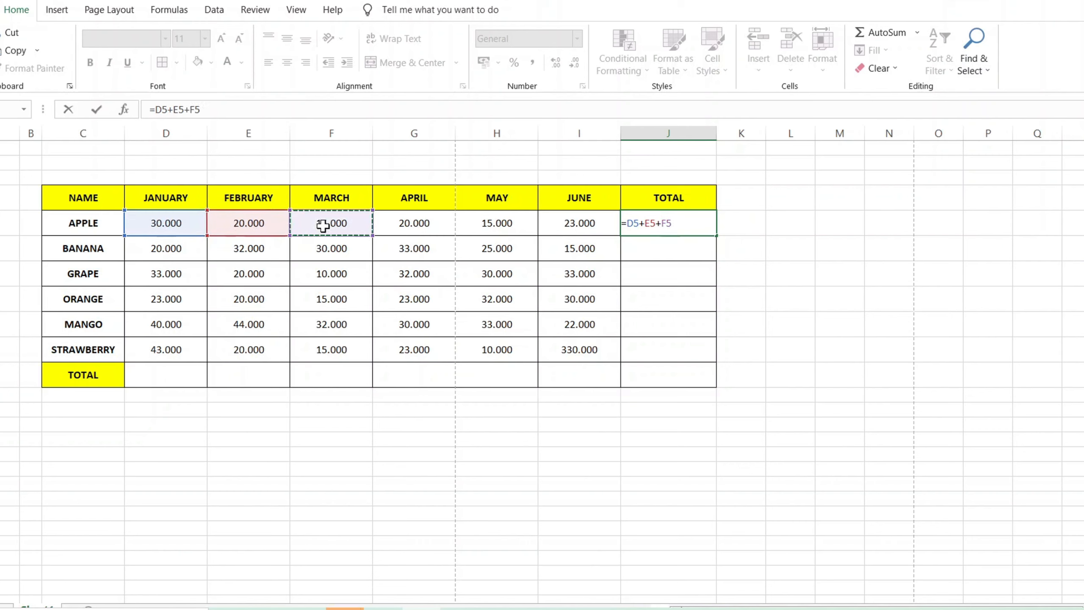
{"action": "type", "text": "+"}
{"action": "left_click", "coordinate": [397, 234]}
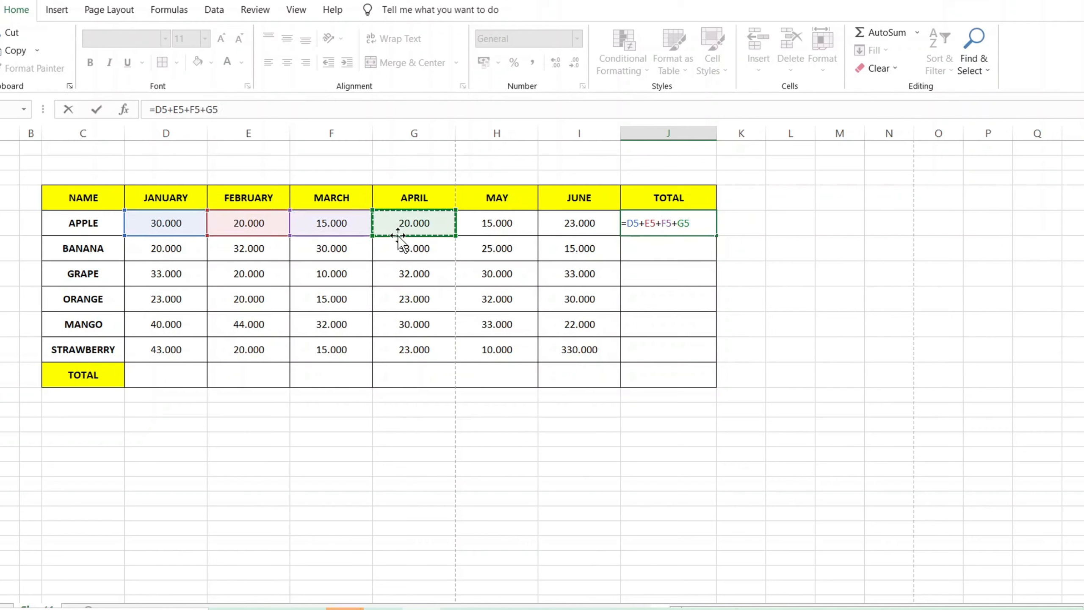
{"action": "type", "text": "+"}
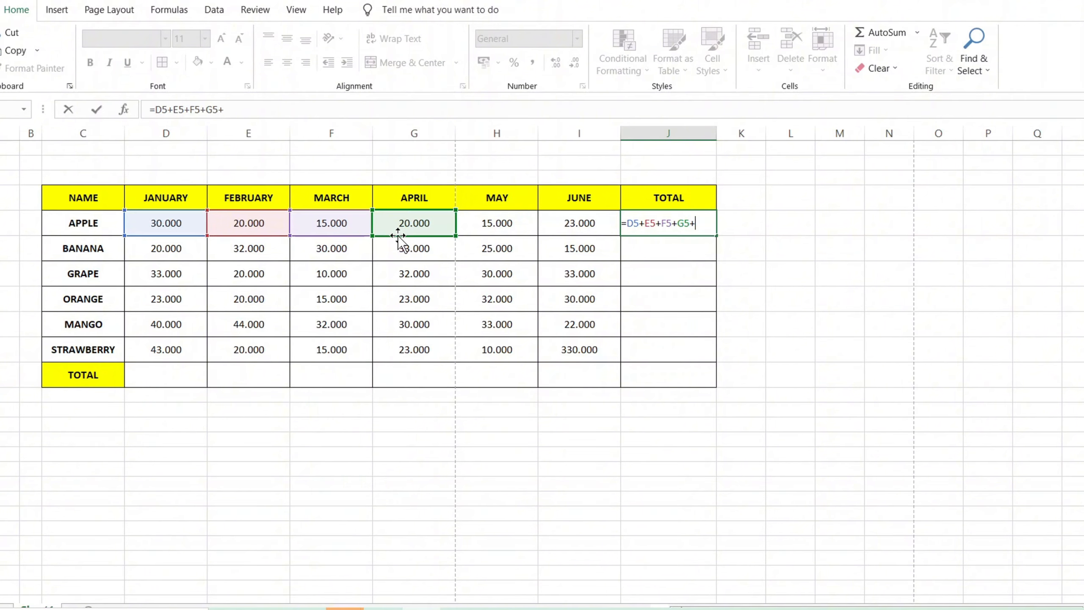
{"action": "left_click", "coordinate": [482, 231]}
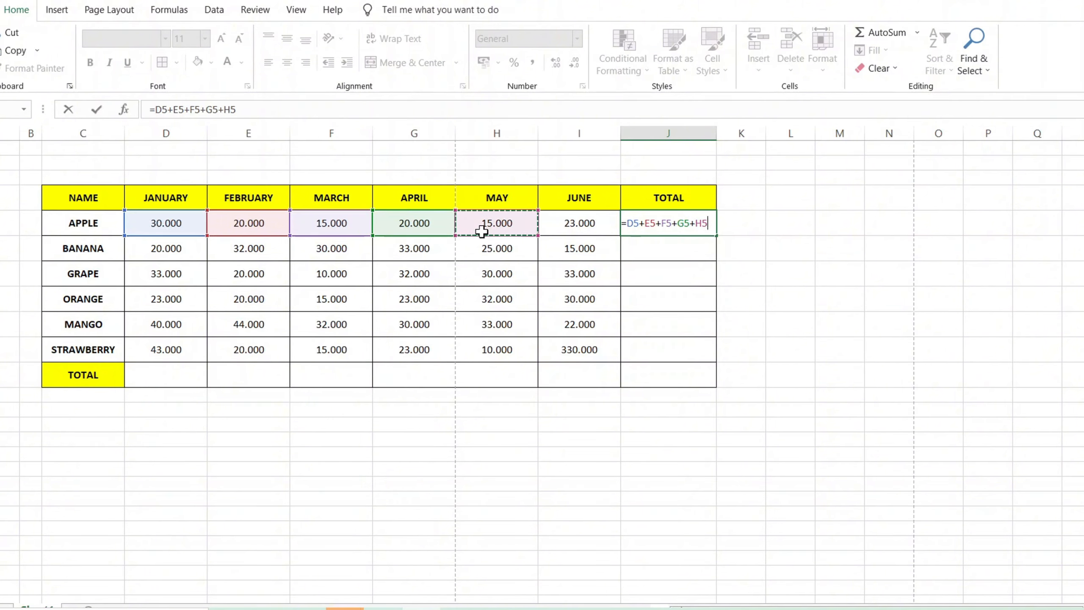
{"action": "type", "text": "+"}
{"action": "left_click", "coordinate": [585, 230]}
{"action": "key", "text": "Return"}
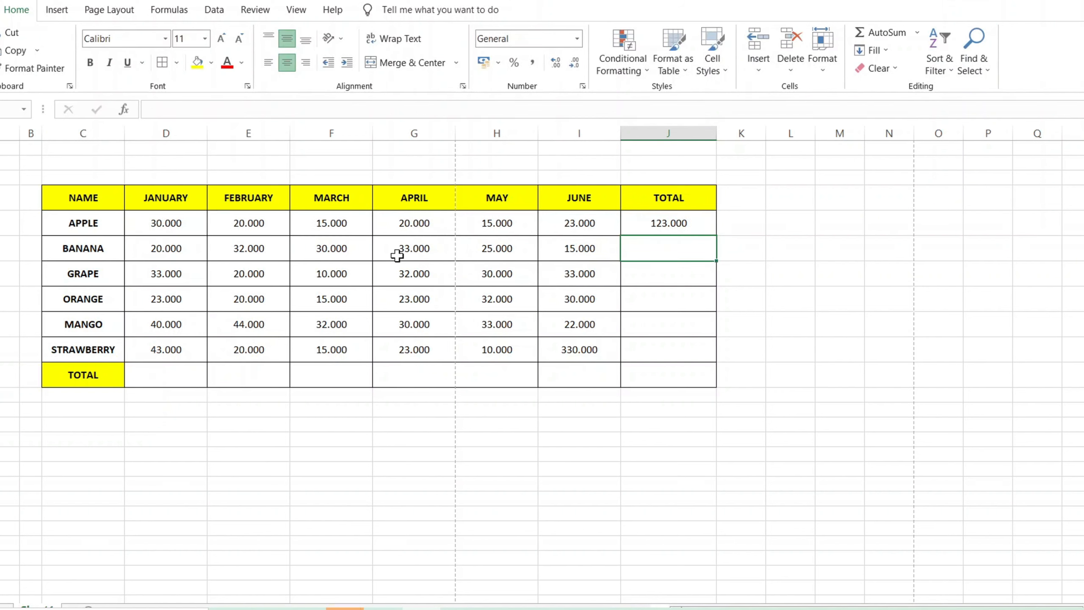
Fill the APPLE total formula down the TOTAL column through the STRAWBERRY row.
{"action": "left_click", "coordinate": [695, 223]}
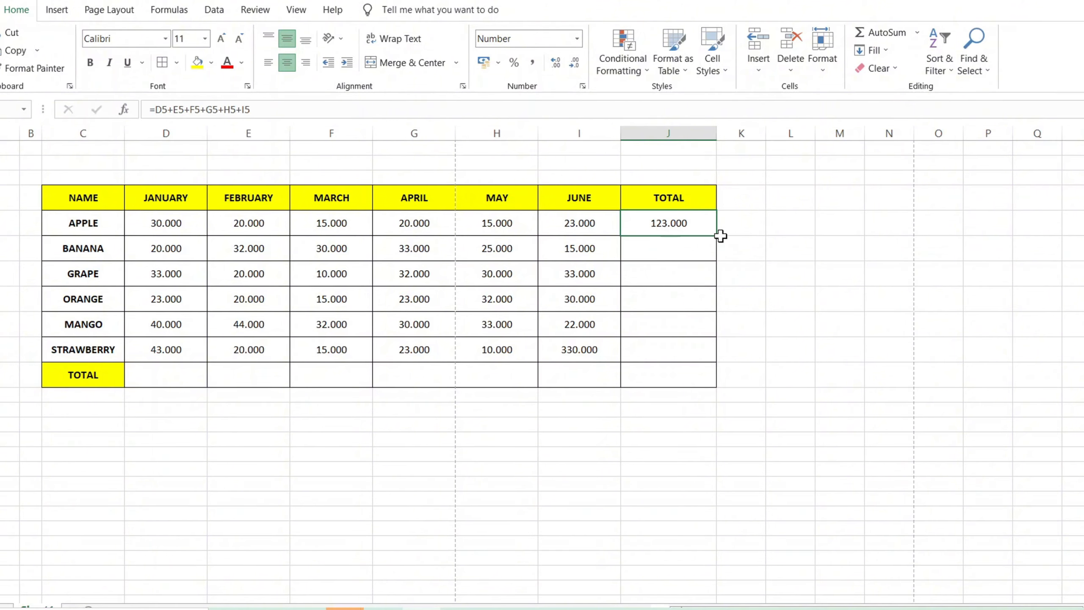
{"action": "left_click", "coordinate": [720, 237]}
{"action": "left_click", "coordinate": [681, 218]}
{"action": "left_click_drag", "start_coordinate": [717, 236], "coordinate": [719, 352]}
{"action": "left_click", "coordinate": [657, 306]}
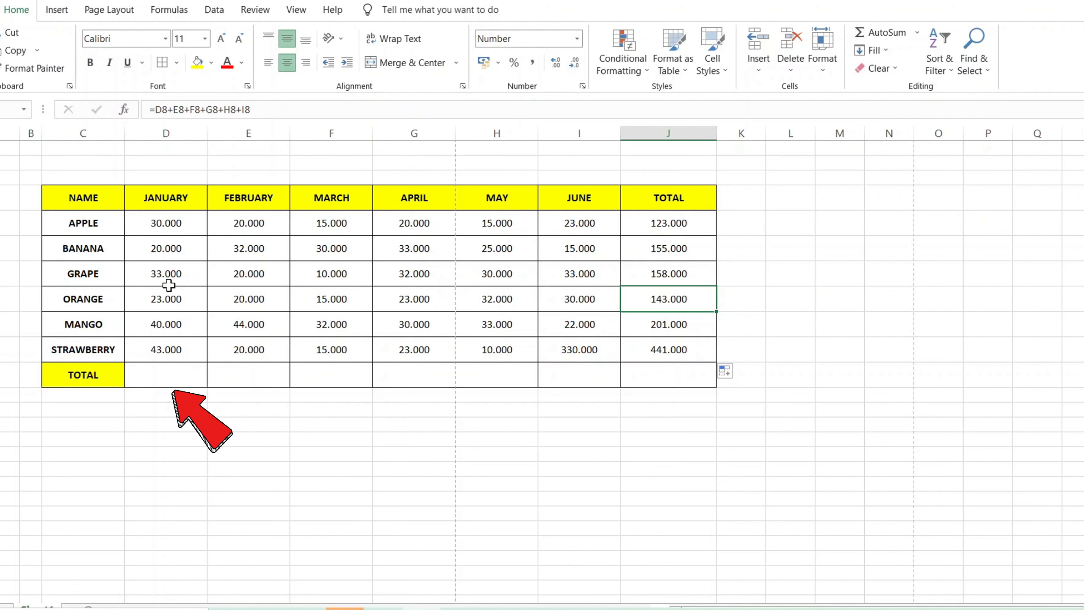
Enter the JANUARY column total in D11 as =D5+D6+D7+D8+D9+D10.
{"action": "left_click", "coordinate": [168, 375]}
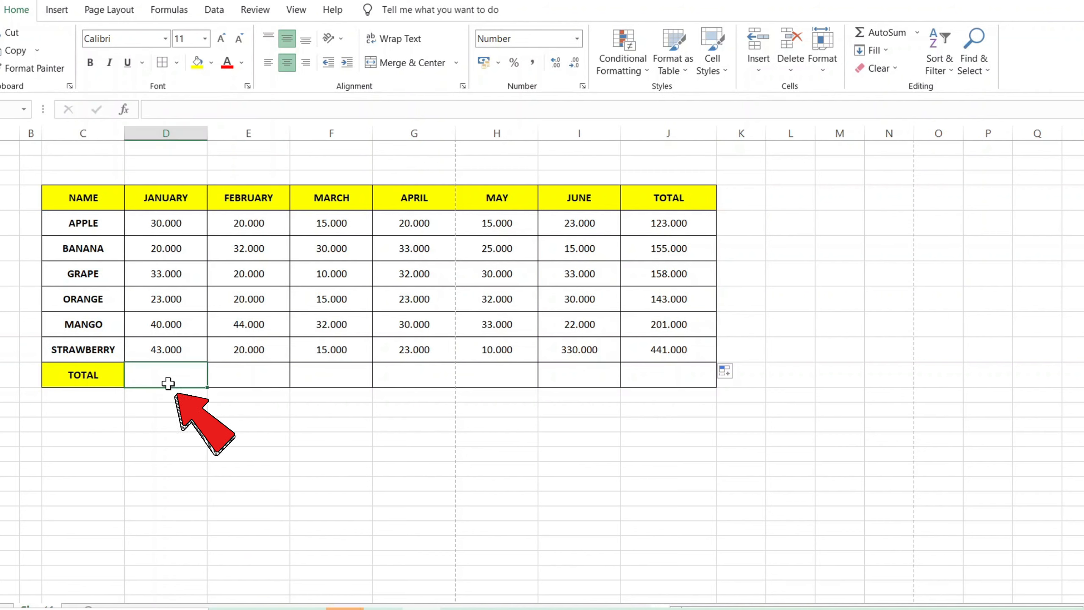
{"action": "type", "text": "="}
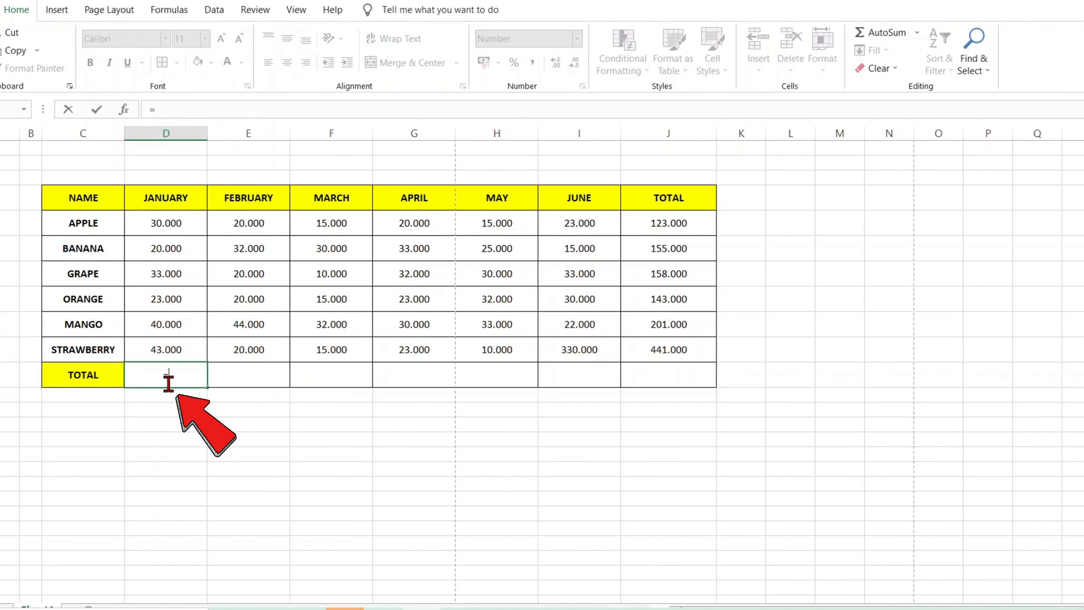
{"action": "left_click", "coordinate": [160, 226]}
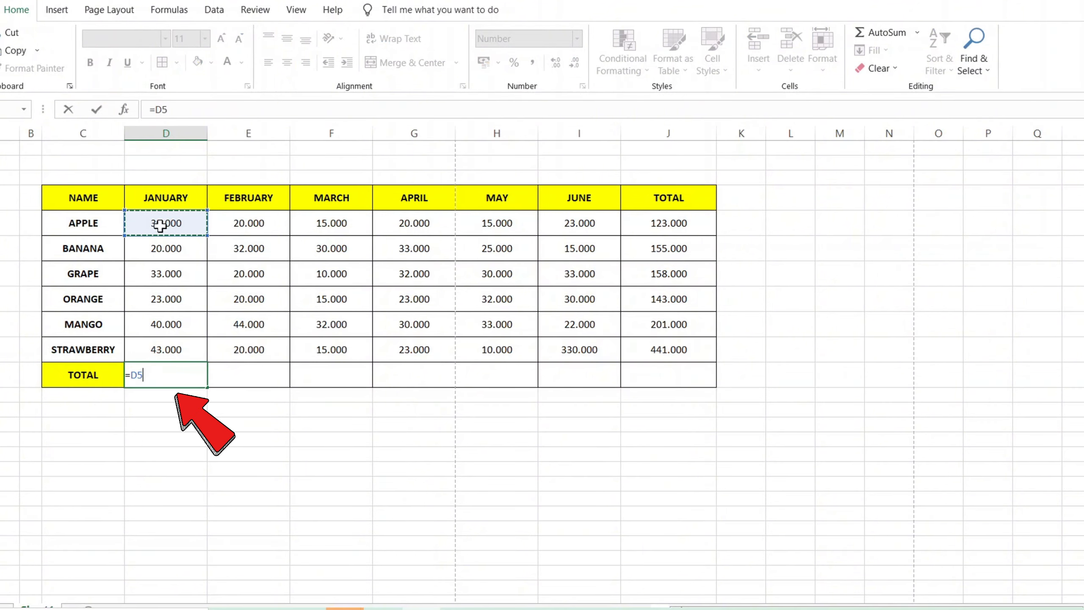
{"action": "type", "text": "=D5"}
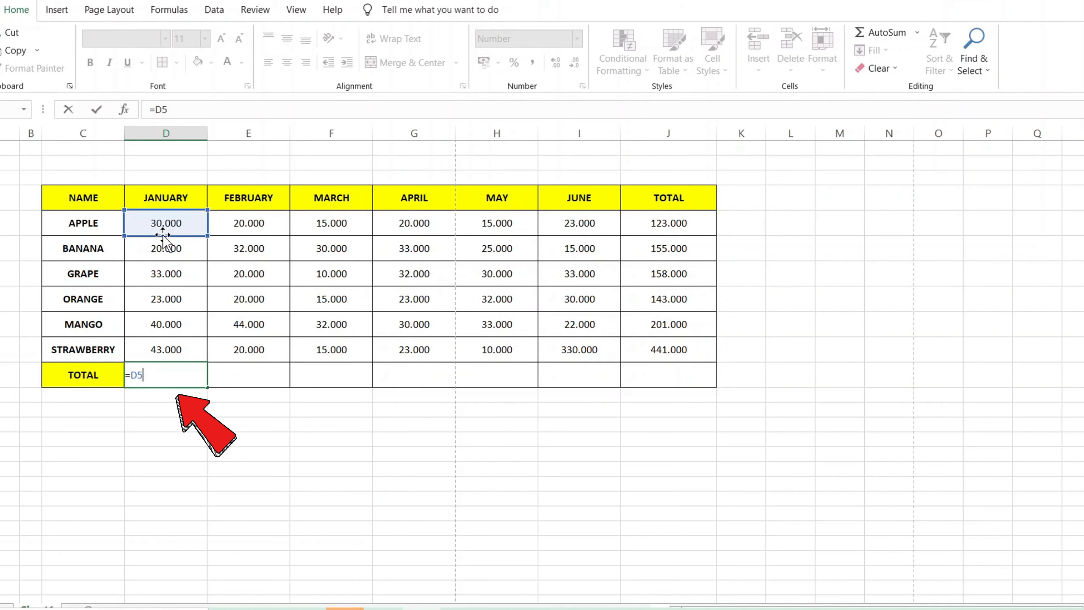
{"action": "type", "text": "+"}
{"action": "left_click", "coordinate": [167, 249]}
{"action": "type", "text": "+"}
{"action": "left_click", "coordinate": [173, 272]}
{"action": "type", "text": "+"}
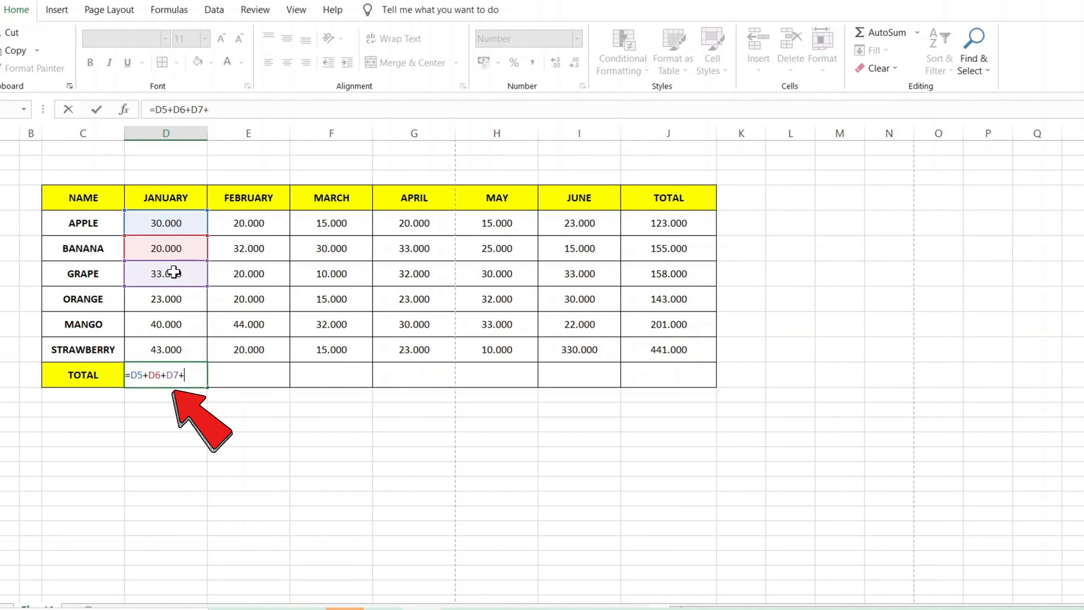
{"action": "left_click", "coordinate": [175, 299]}
{"action": "type", "text": "+"}
{"action": "left_click", "coordinate": [182, 323]}
{"action": "type", "text": "+"}
{"action": "left_click", "coordinate": [183, 350]}
{"action": "key", "text": "Return"}
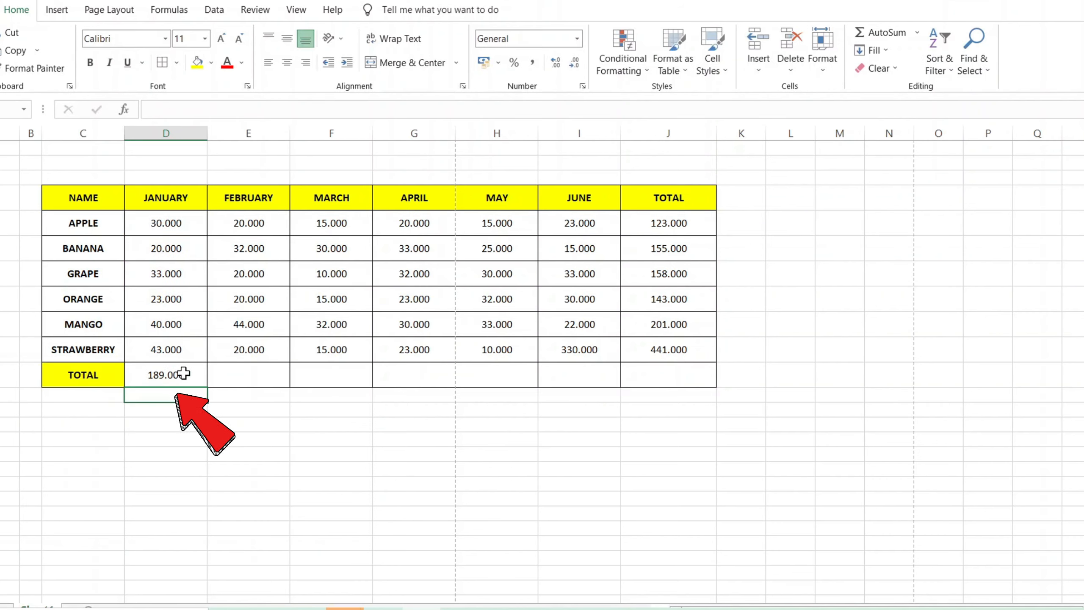
Fill the JANUARY total formula across the TOTAL row through JUNE.
{"action": "left_click", "coordinate": [183, 373]}
{"action": "left_click_drag", "start_coordinate": [210, 390], "coordinate": [606, 376]}
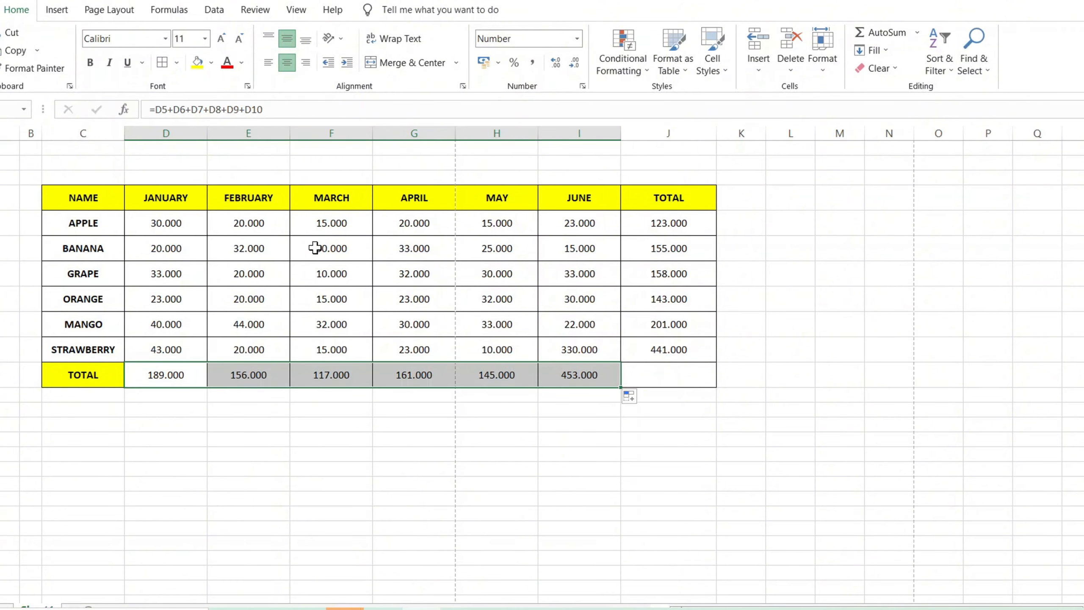
Undo the addition formulas and fills so the TOTAL row and TOTAL column are empty.
{"action": "key", "text": "ctrl+z"}
{"action": "key", "text": "ctrl+z"}
{"action": "key", "text": "ctrl+z"}
{"action": "key", "text": "ctrl+z"}
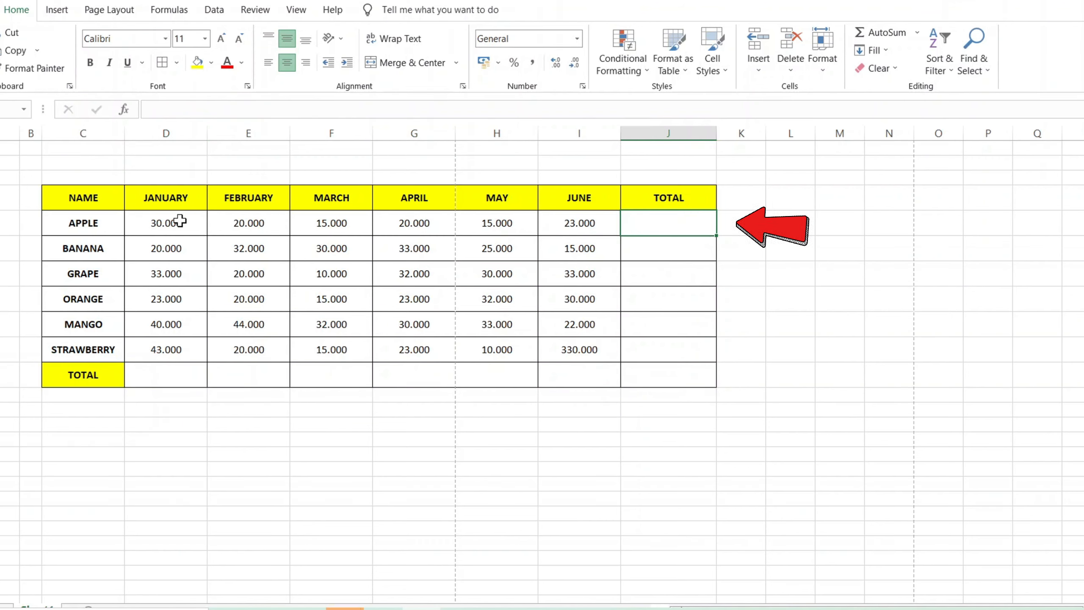
Use AutoSum in J5 to total the APPLE row over the range D5:I5.
{"action": "left_click", "coordinate": [871, 33]}
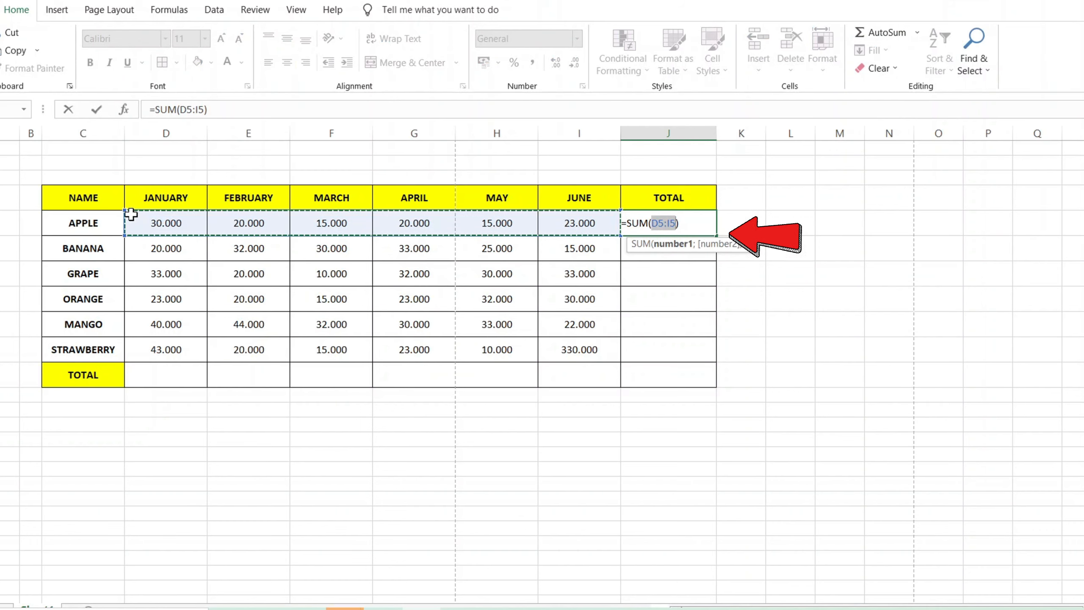
{"action": "left_click", "coordinate": [160, 215]}
{"action": "left_click_drag", "start_coordinate": [159, 216], "coordinate": [574, 223]}
{"action": "key", "text": "Return"}
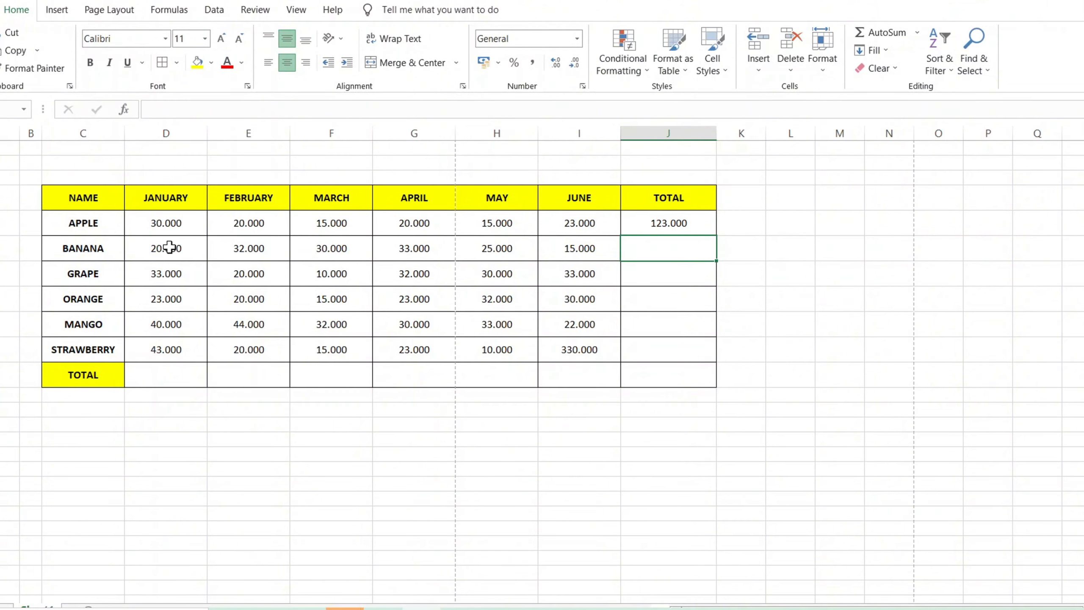
Total the BANANA row with AutoSum over D6:I6 and fill that formula down through the STRAWBERRY row.
{"action": "left_click_drag", "start_coordinate": [169, 247], "coordinate": [566, 245]}
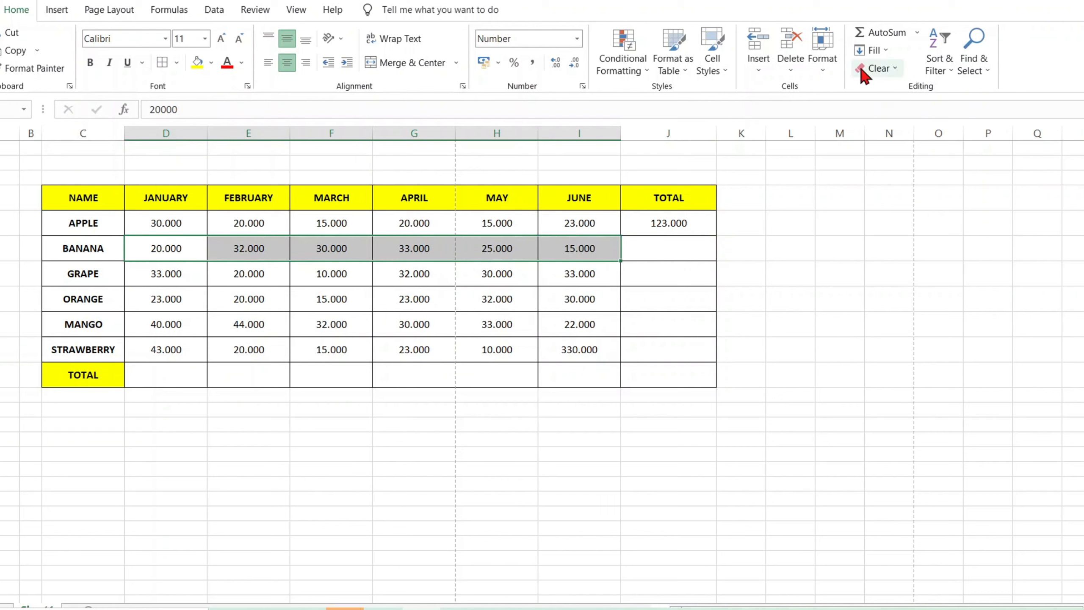
{"action": "left_click", "coordinate": [867, 37]}
{"action": "left_click", "coordinate": [669, 248]}
{"action": "left_click_drag", "start_coordinate": [716, 261], "coordinate": [712, 356]}
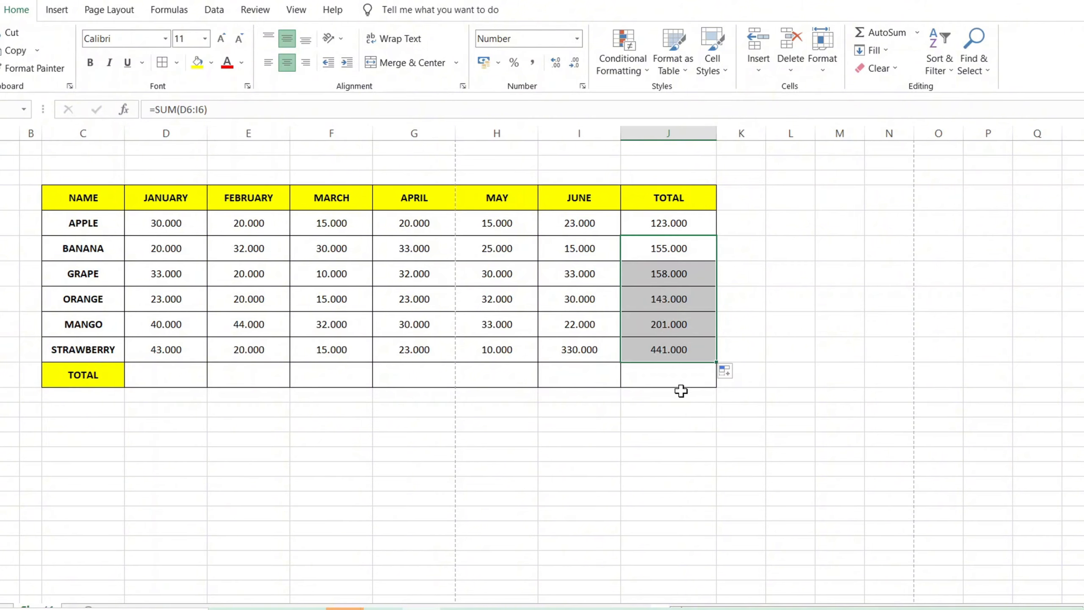
{"action": "left_click", "coordinate": [779, 267]}
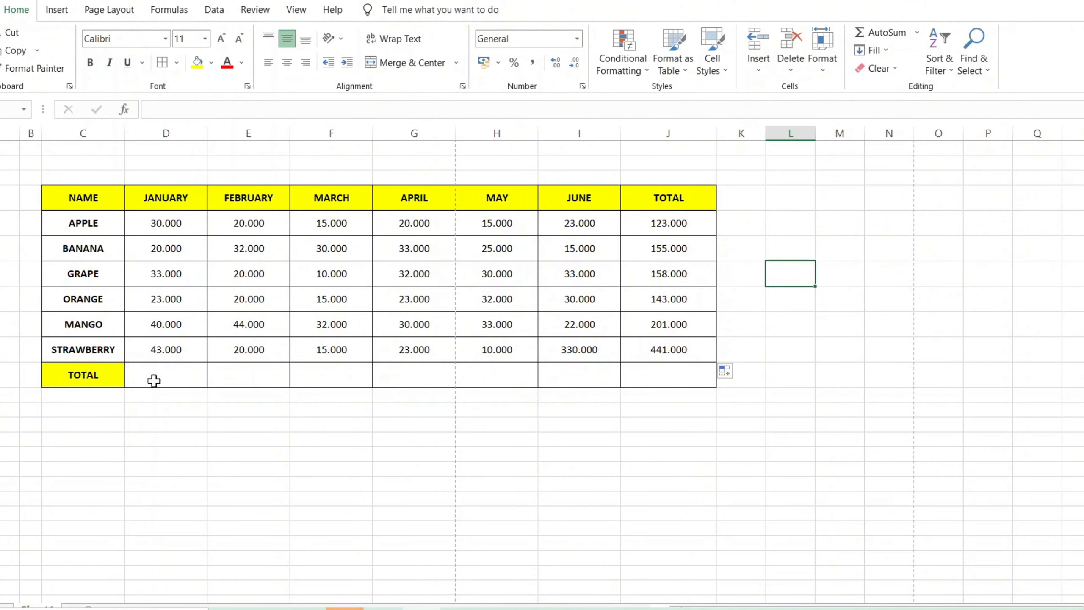
Use AutoSum in D11 to total the JANUARY column over D5:D10.
{"action": "left_click", "coordinate": [168, 374]}
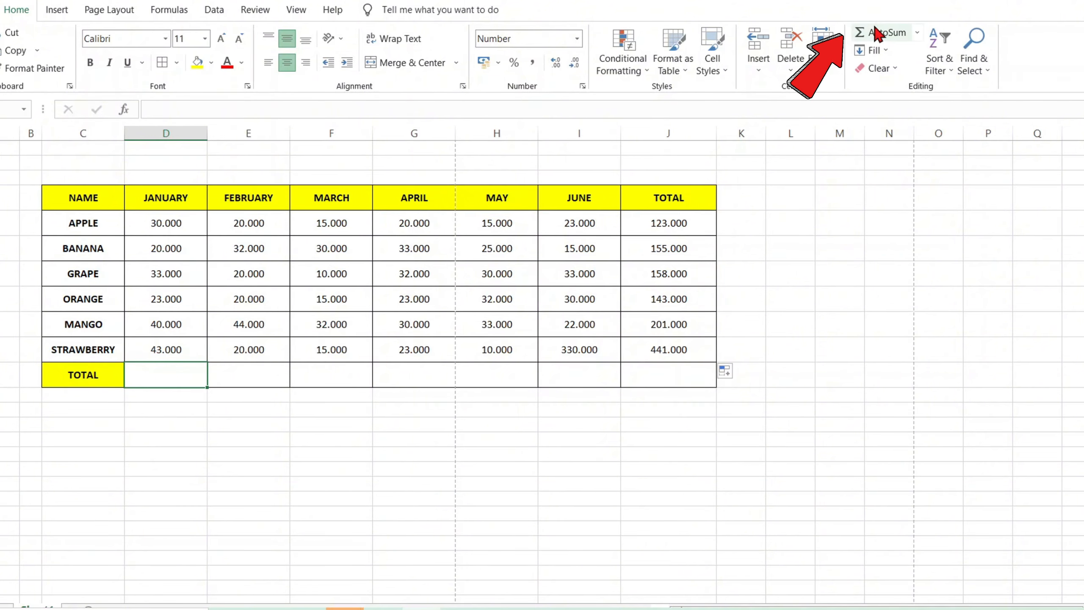
{"action": "left_click", "coordinate": [875, 35]}
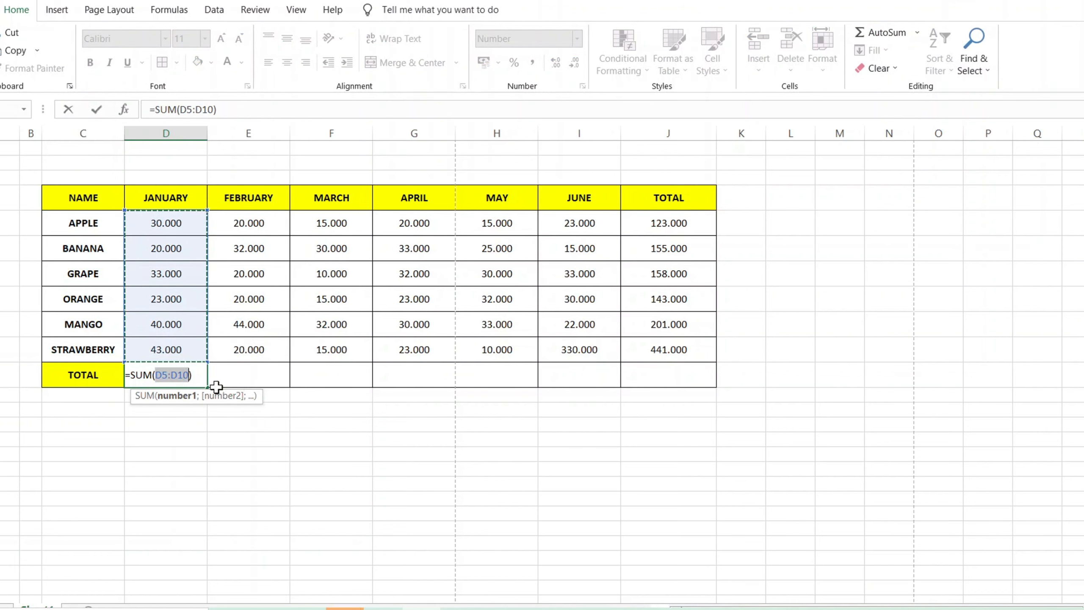
{"action": "key", "text": "Return"}
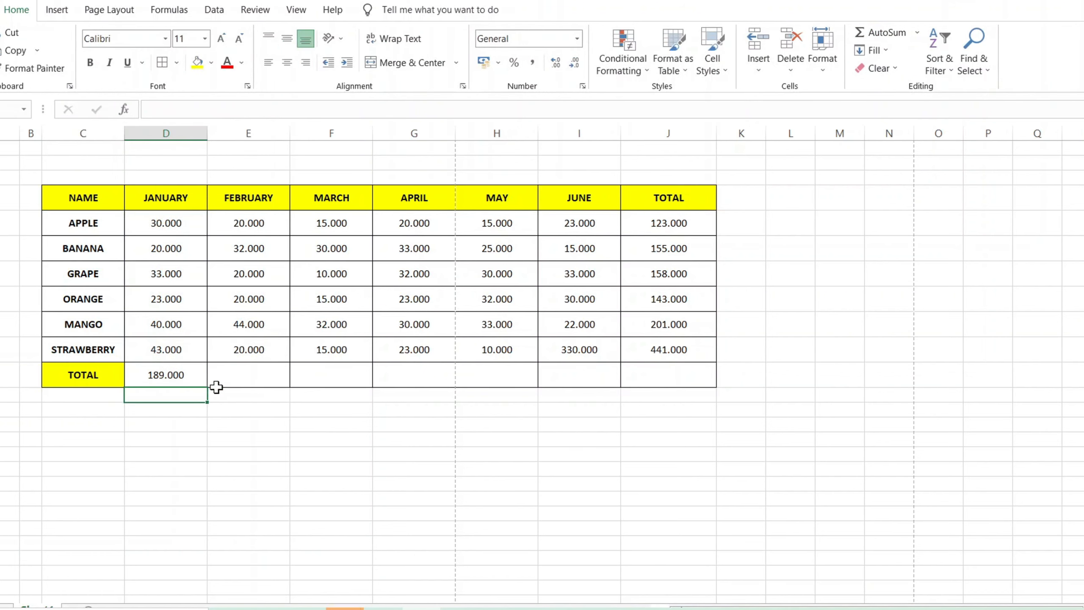
Total the FEBRUARY column in E11 with =SUM(E5:E10) and fill the formula across through JUNE.
{"action": "left_click", "coordinate": [262, 367]}
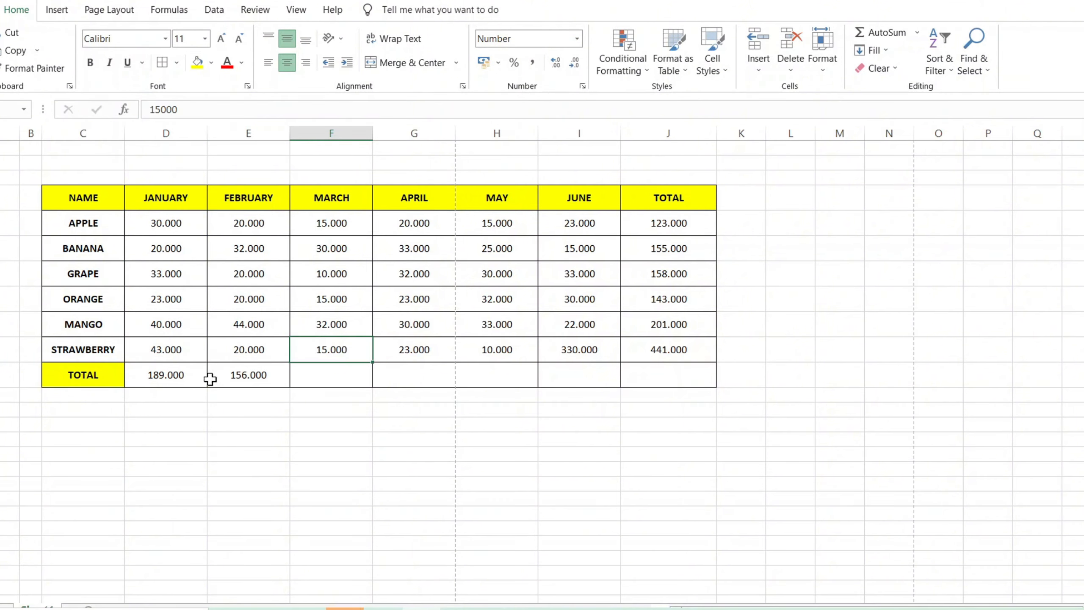
{"action": "left_click", "coordinate": [246, 384]}
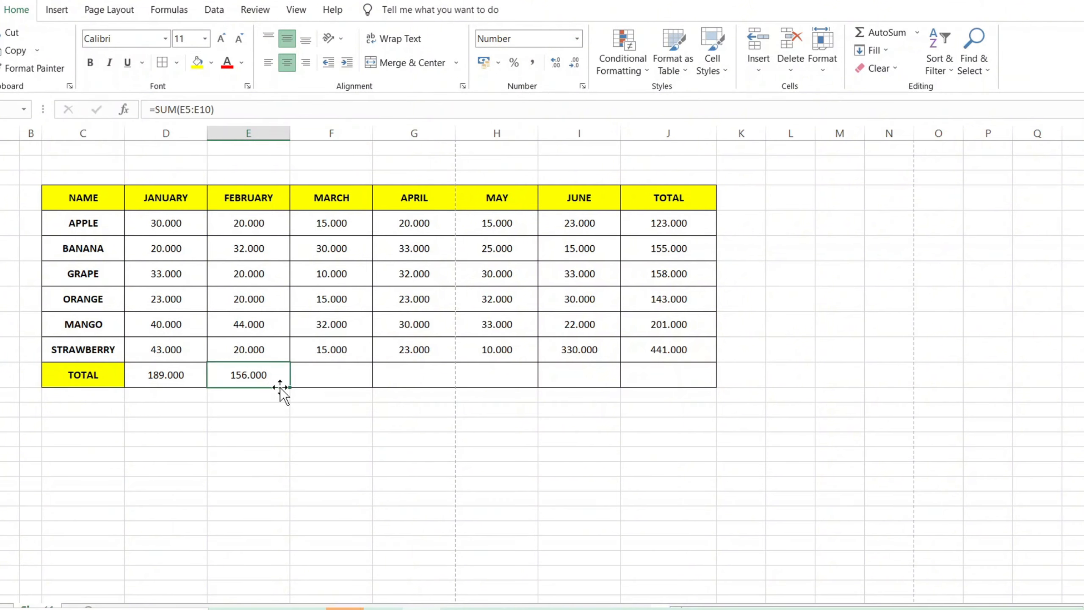
{"action": "left_click_drag", "start_coordinate": [291, 388], "coordinate": [584, 393]}
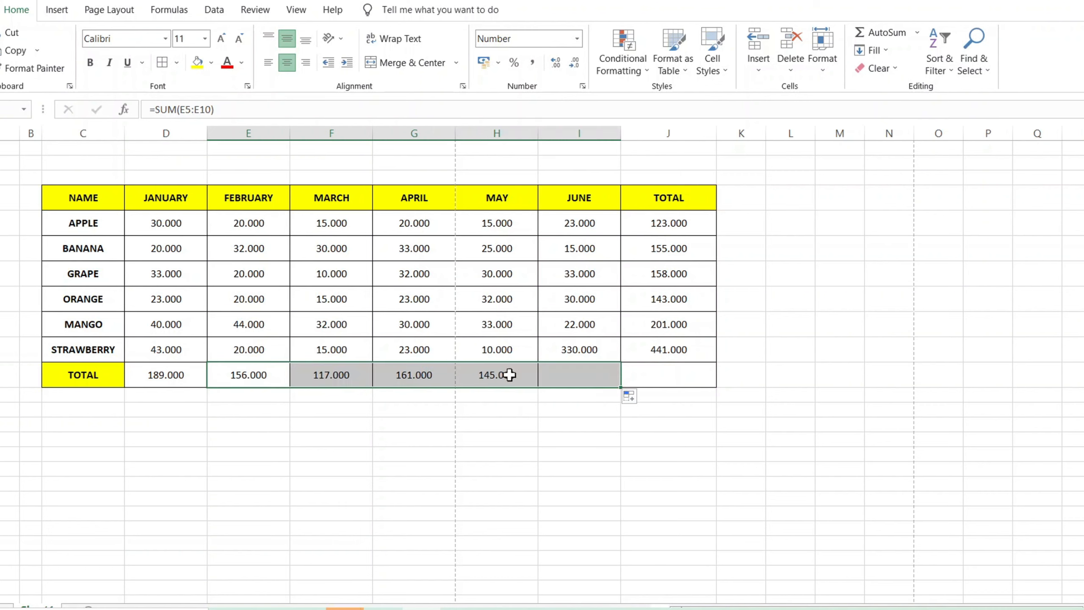
{"action": "left_click", "coordinate": [606, 421]}
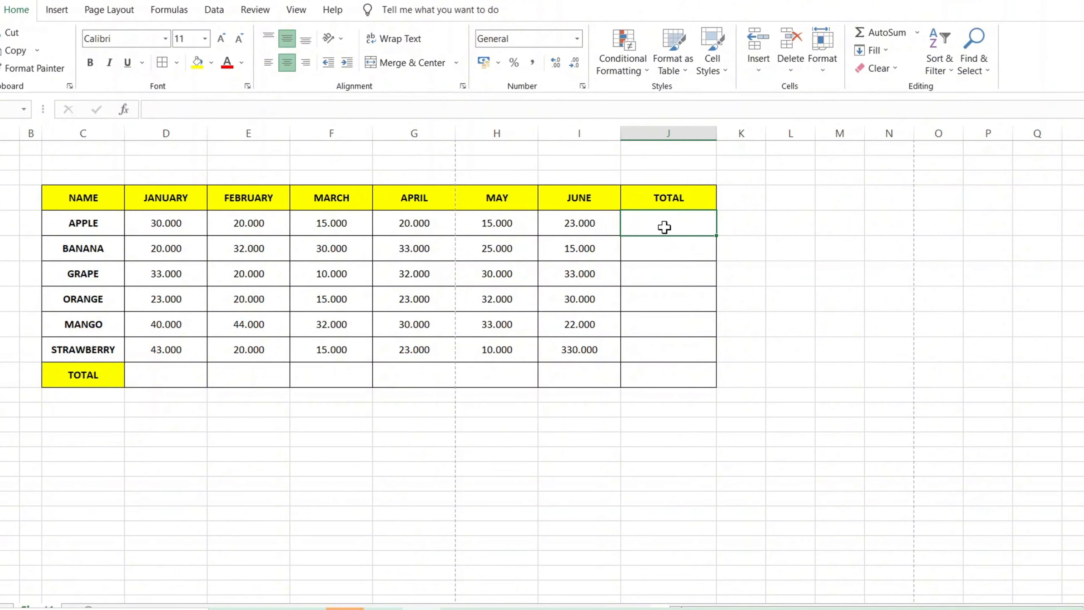
Select the APPLE row from D5 through the empty total cell J5 and AutoSum it.
{"action": "left_click", "coordinate": [184, 223]}
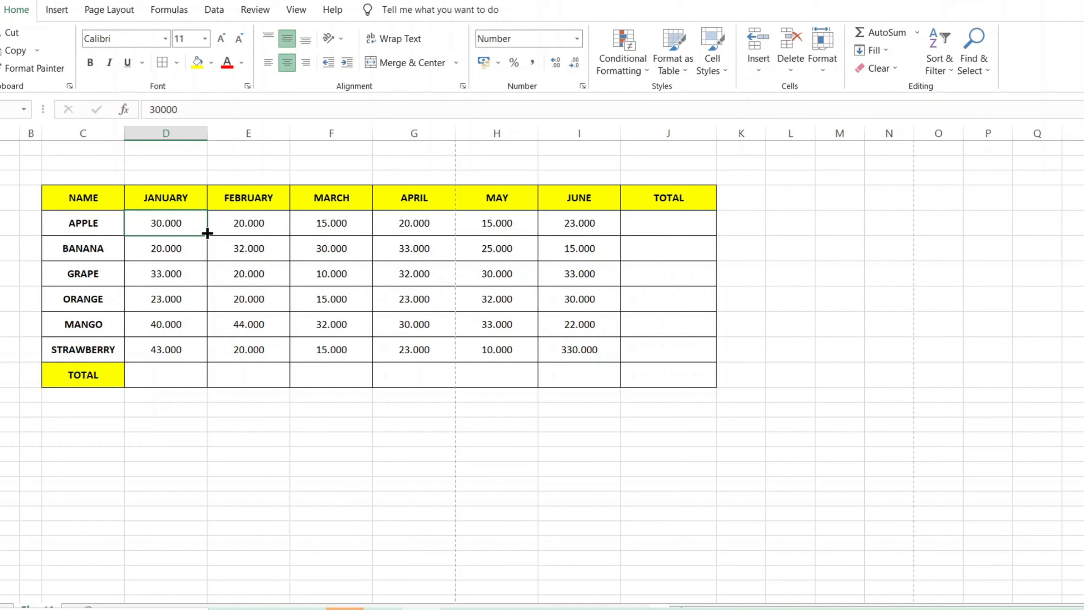
{"action": "left_click_drag", "start_coordinate": [207, 234], "coordinate": [611, 224]}
{"action": "left_click", "coordinate": [641, 223]}
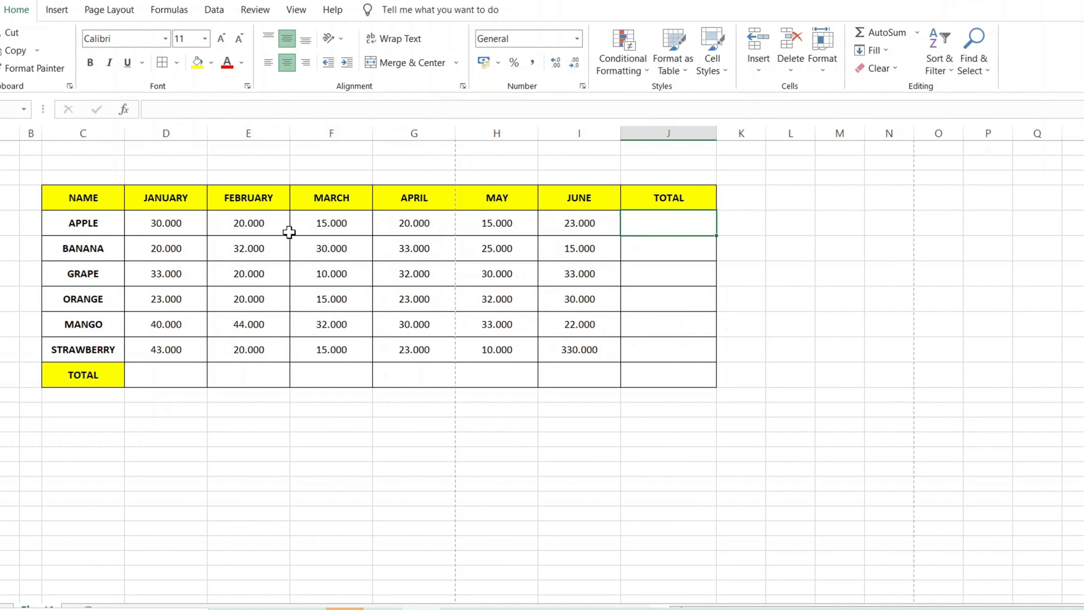
{"action": "left_click_drag", "start_coordinate": [178, 230], "coordinate": [631, 227]}
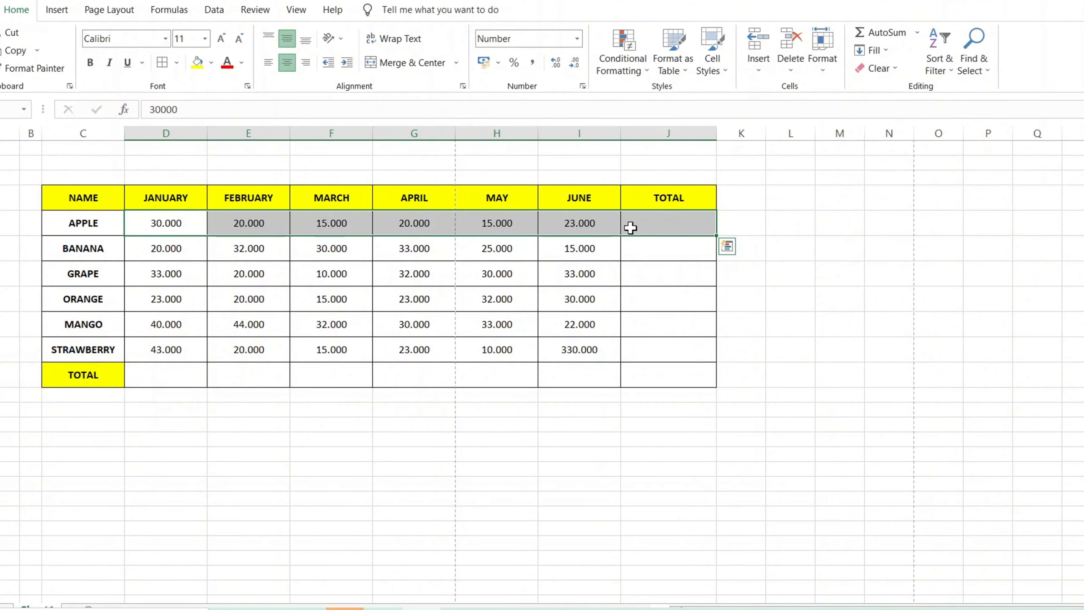
{"action": "key", "text": "alt"}
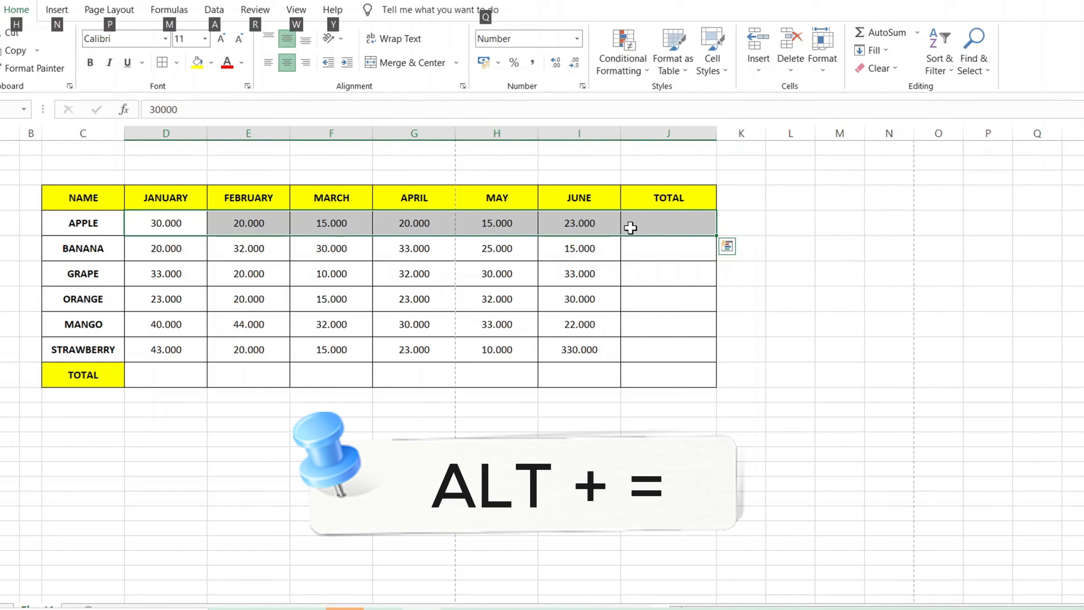
{"action": "key", "text": "alt+equal"}
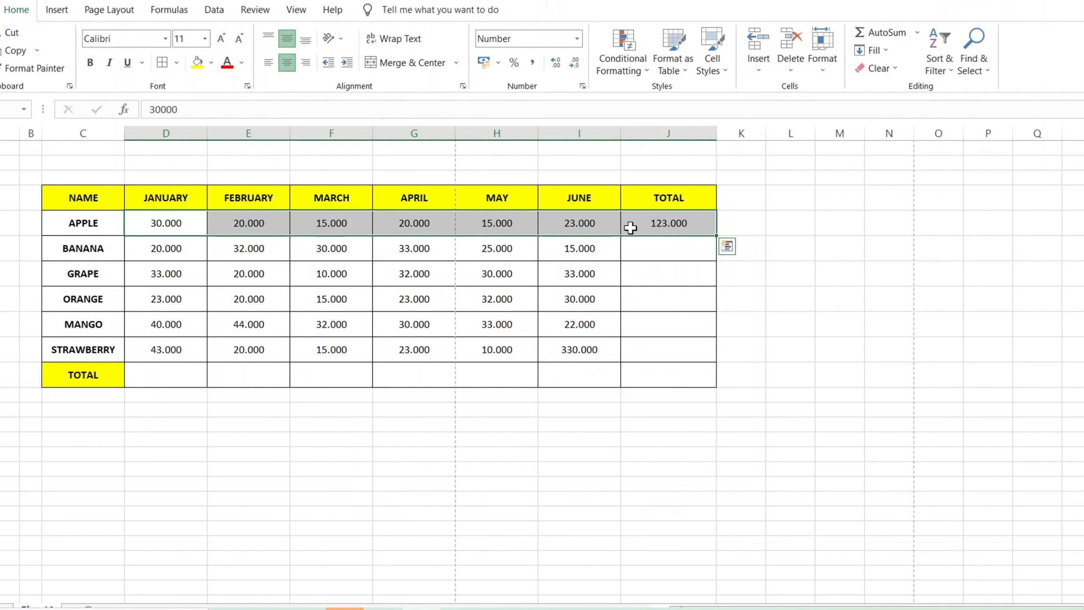
AutoSum the BANANA row across D6:J6 and fill the J6 total formula down through the STRAWBERRY row.
{"action": "left_click", "coordinate": [176, 244]}
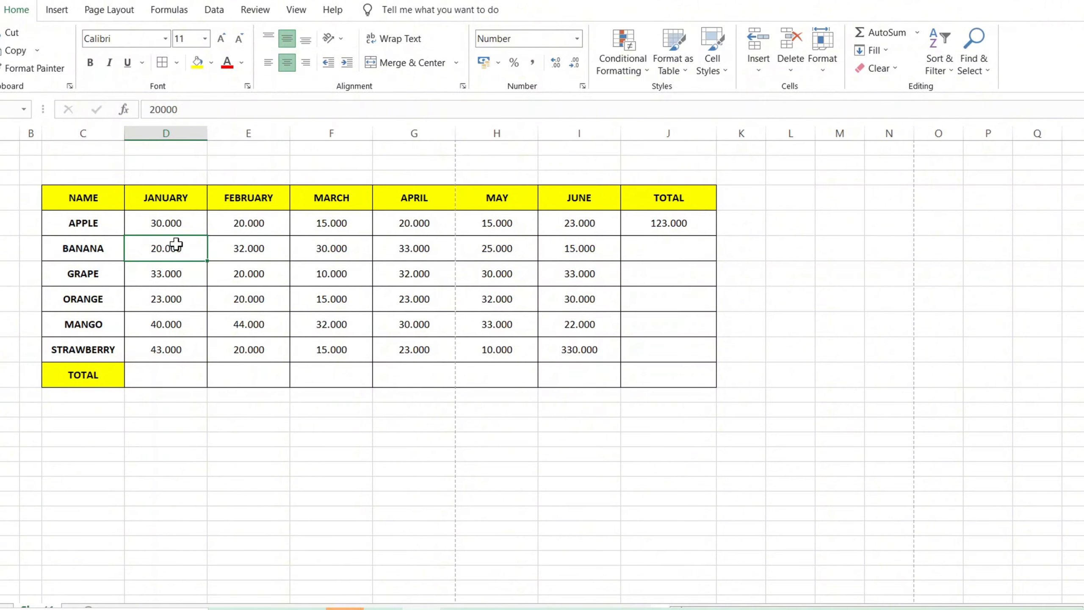
{"action": "key", "text": "shift+Right"}
{"action": "key", "text": "shift+Right"}
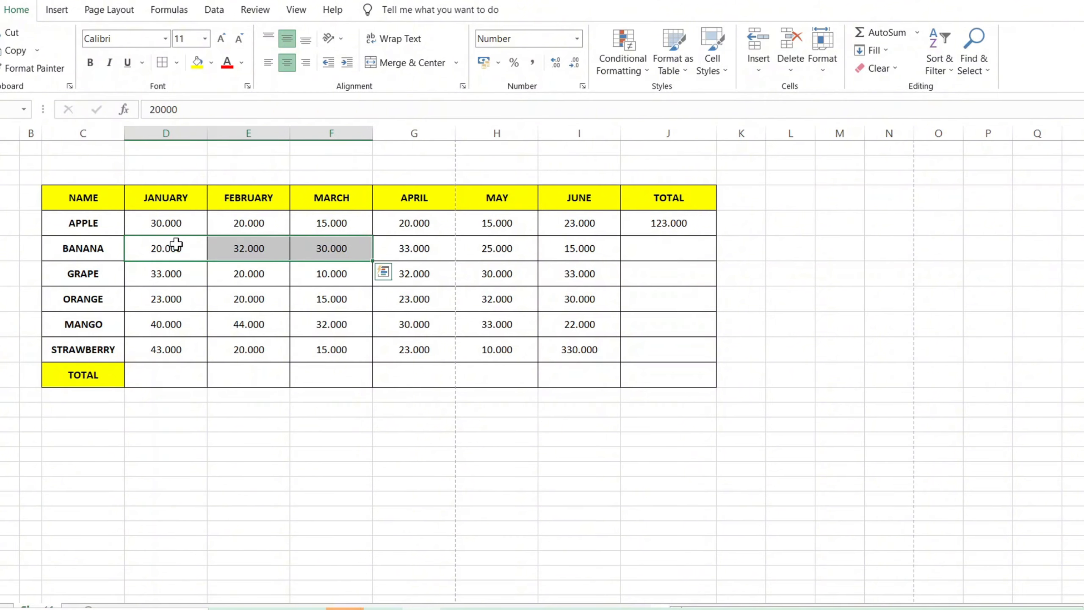
{"action": "key", "text": "shift+Right"}
{"action": "key", "text": "shift+Right"}
{"action": "key", "text": "shift+Right"}
{"action": "key", "text": "shift+Right"}
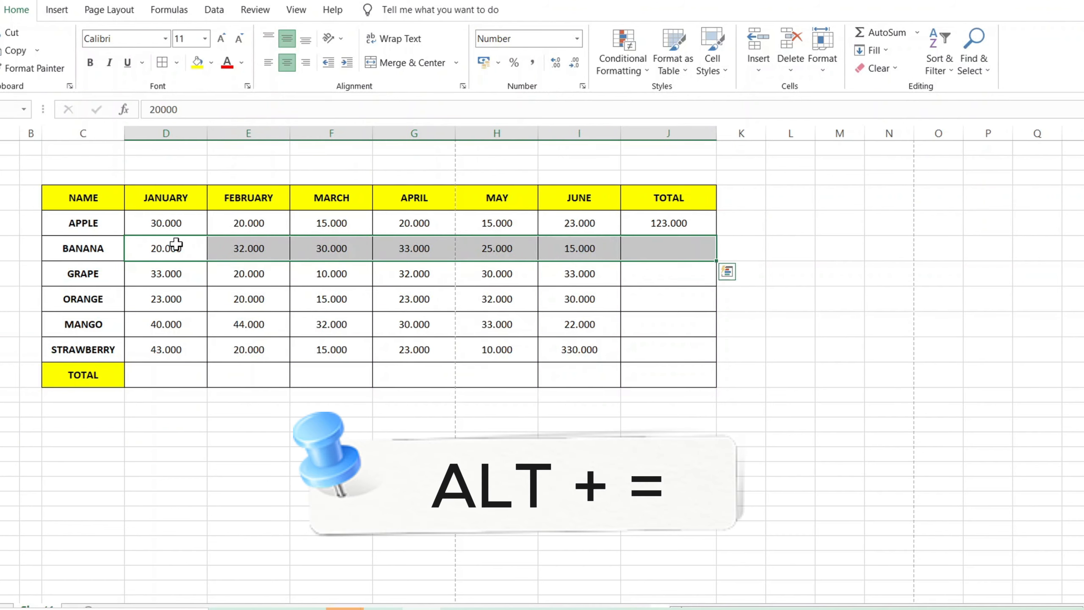
{"action": "key", "text": "alt+equal"}
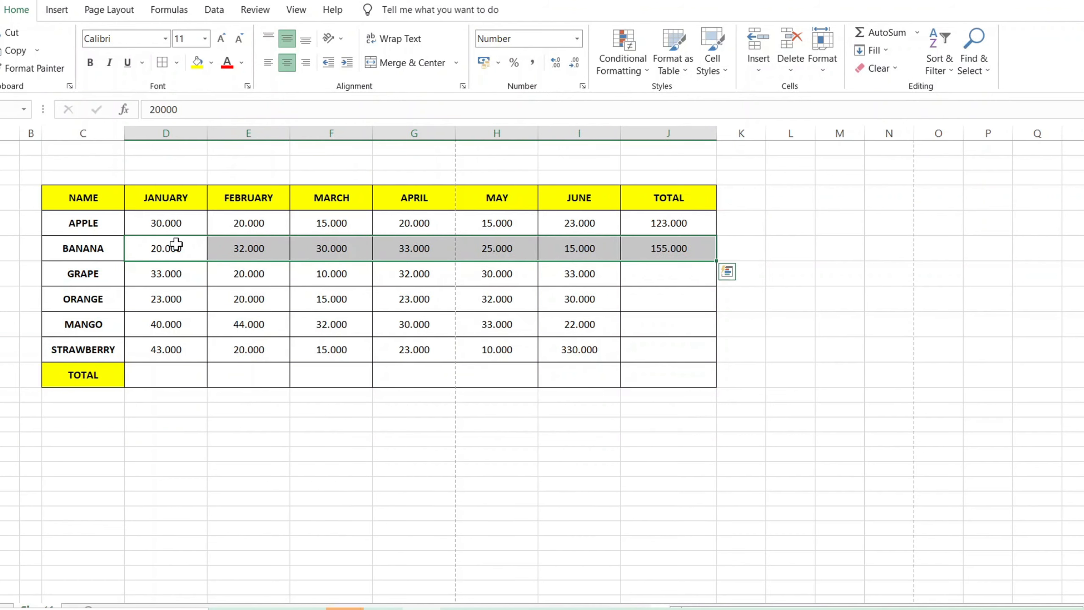
{"action": "left_click", "coordinate": [698, 247]}
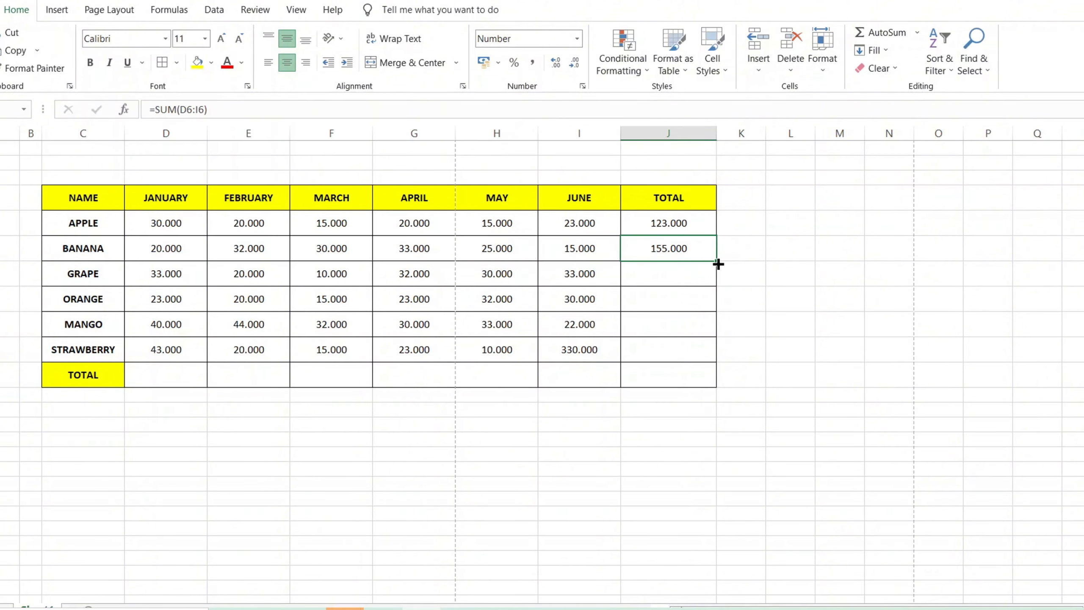
{"action": "left_click_drag", "start_coordinate": [718, 262], "coordinate": [715, 357]}
AutoSum the JANUARY column over D5:D11 and fill the D11 total formula across through JUNE.
{"action": "left_click_drag", "start_coordinate": [166, 223], "coordinate": [173, 368]}
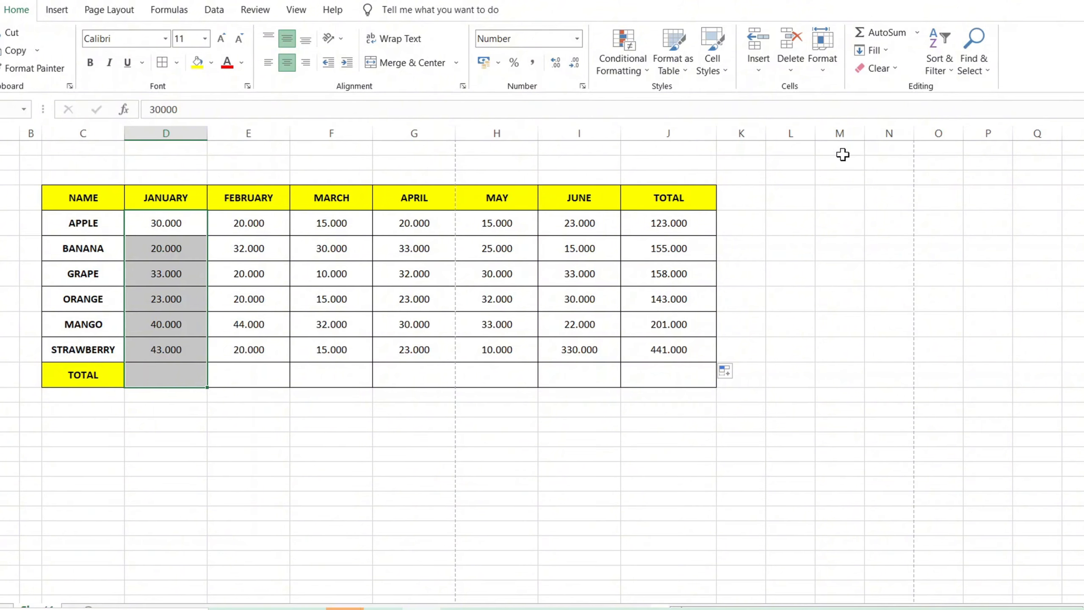
{"action": "left_click", "coordinate": [906, 33]}
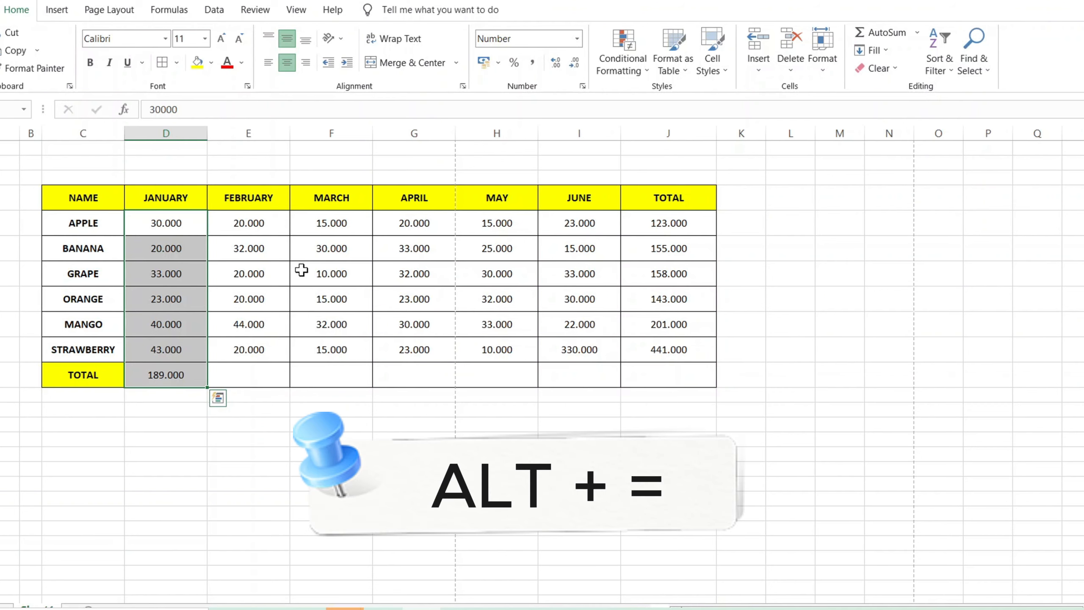
{"action": "left_click", "coordinate": [187, 375]}
{"action": "left_click_drag", "start_coordinate": [215, 387], "coordinate": [581, 377]}
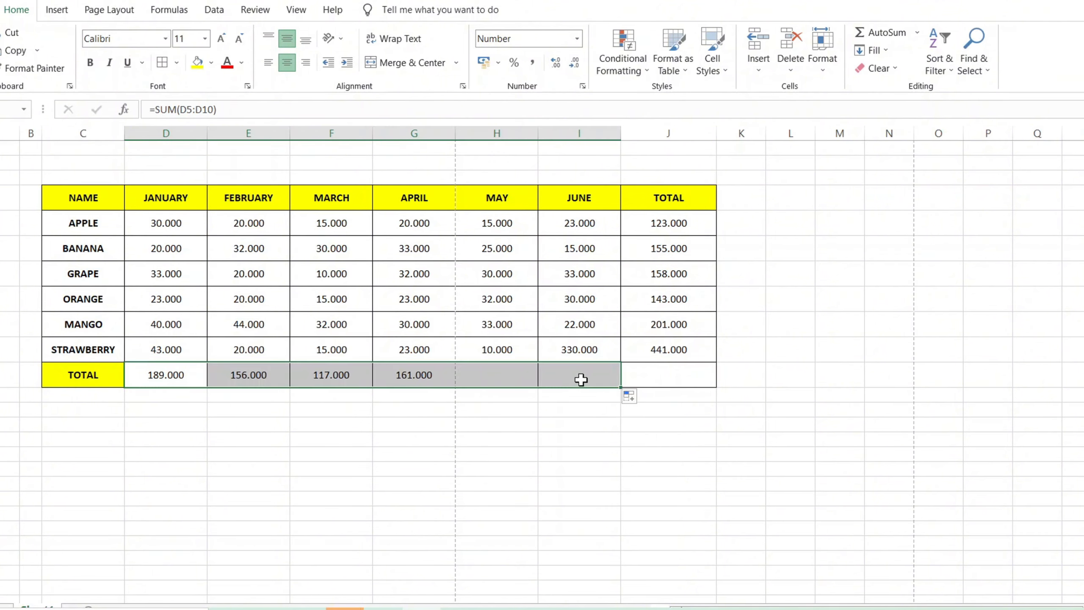
{"action": "left_click", "coordinate": [490, 426]}
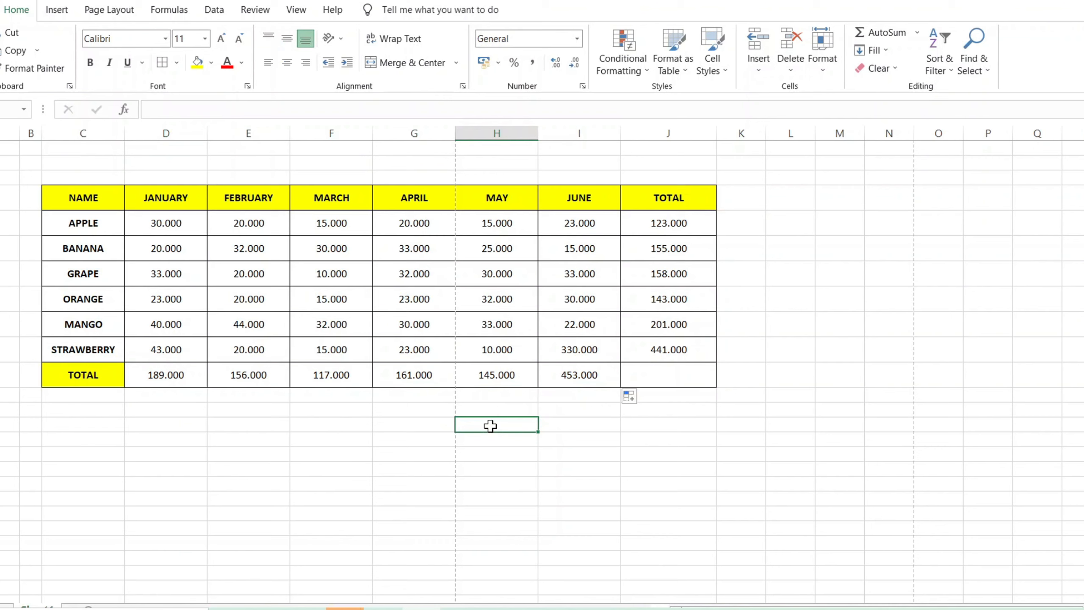